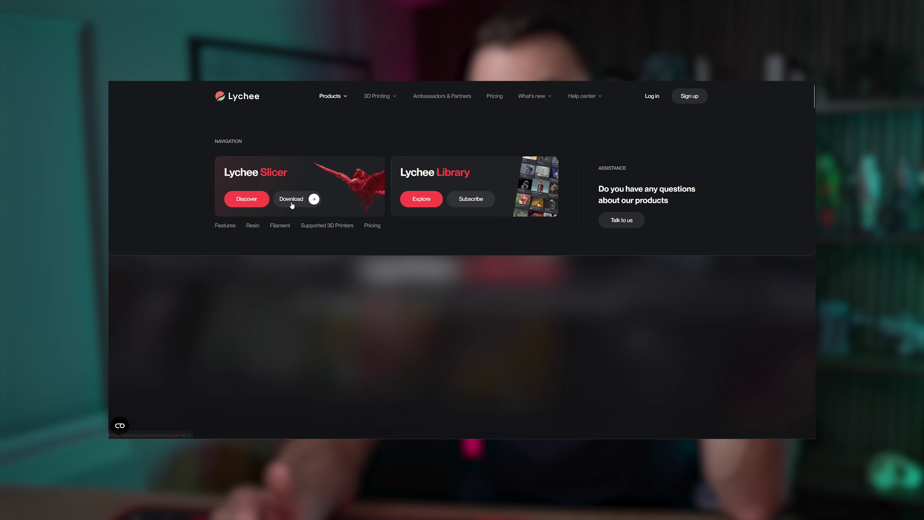
Go to the Lychee Slicer download page from the Products menu on the Lychee website.
left_click(293, 200)
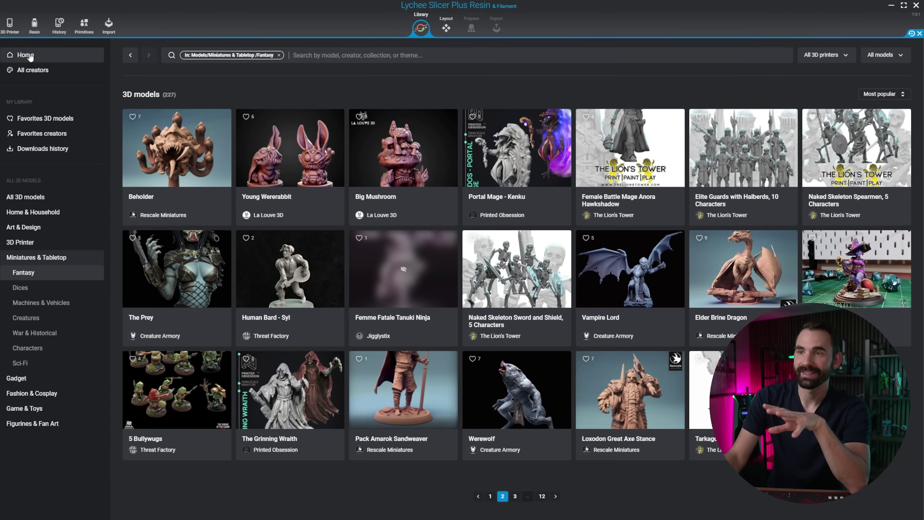
From Library Home, review the printer and model filter dropdowns, then browse Miniatures & Tabletop models.
left_click(29, 55)
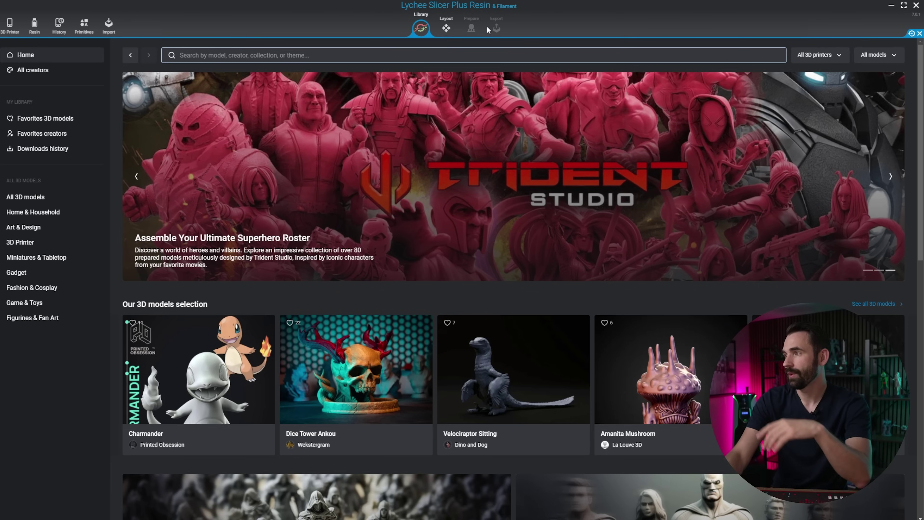
left_click(820, 57)
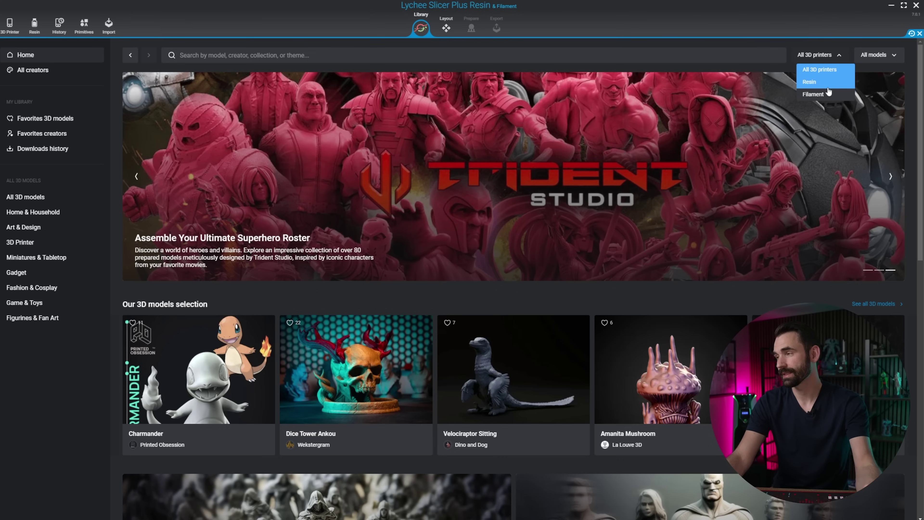
left_click(882, 57)
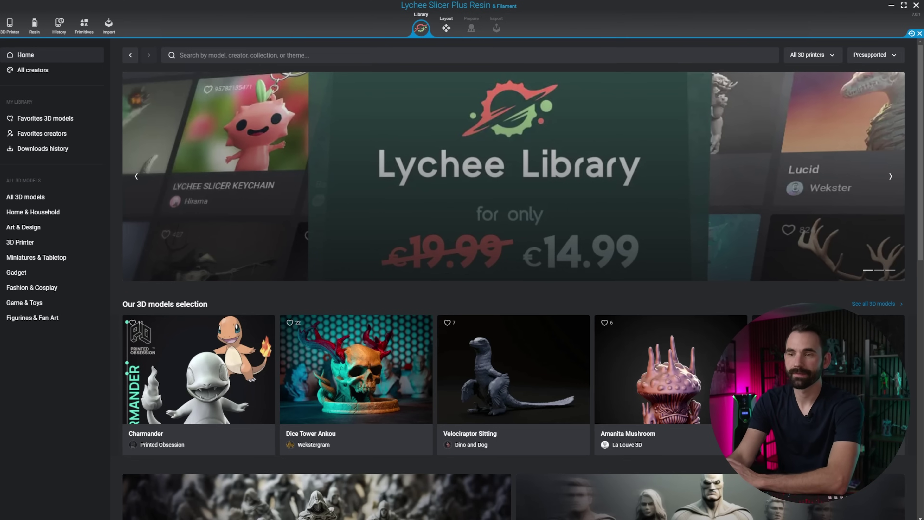
left_click(64, 258)
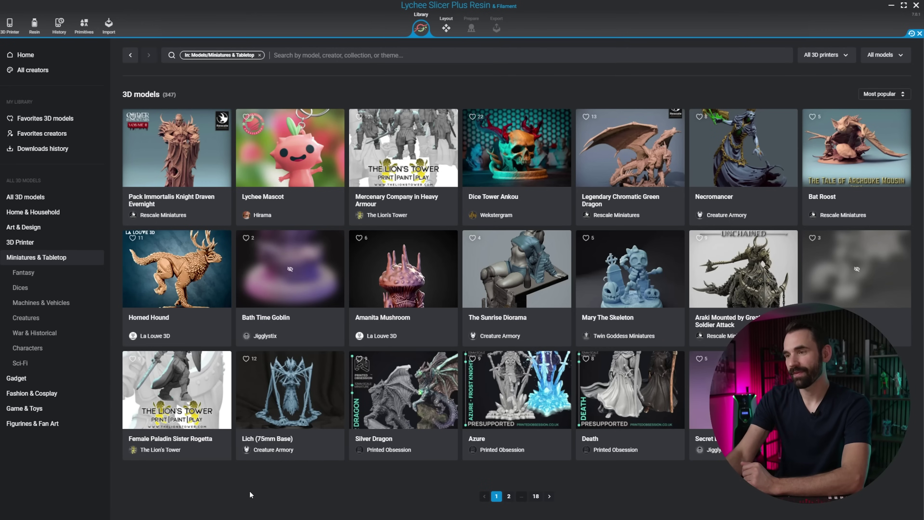
mouse_move(307, 277)
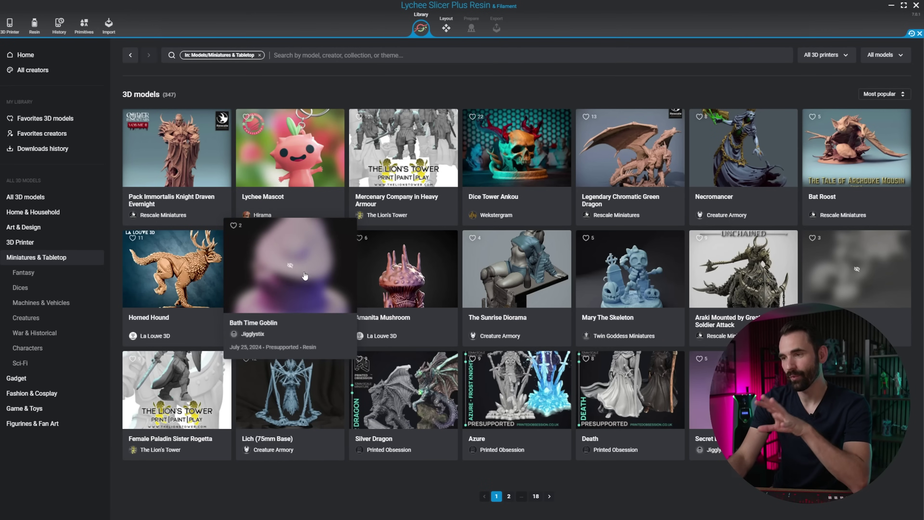
left_click(290, 266)
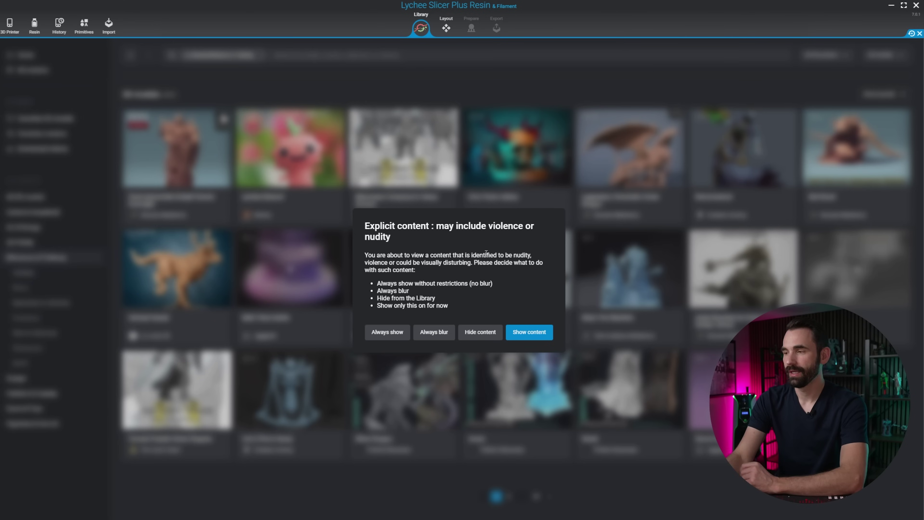
left_click(609, 271)
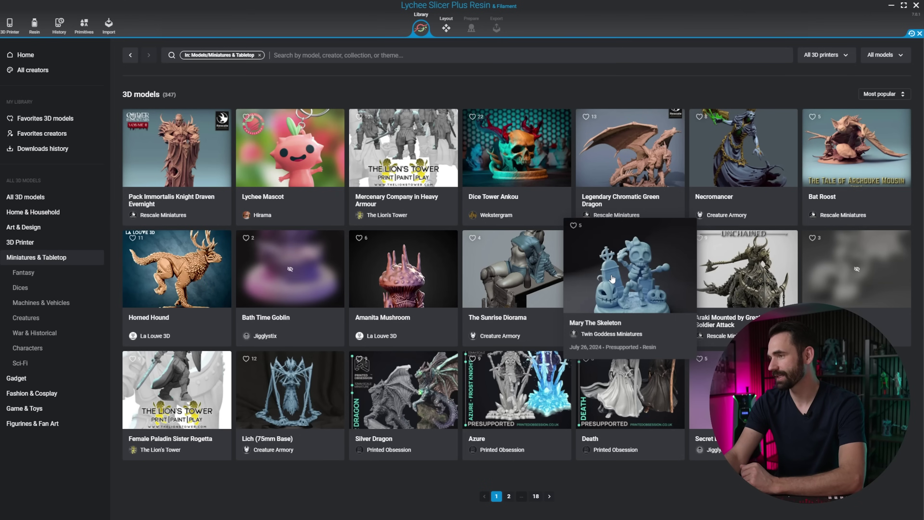
left_click(288, 269)
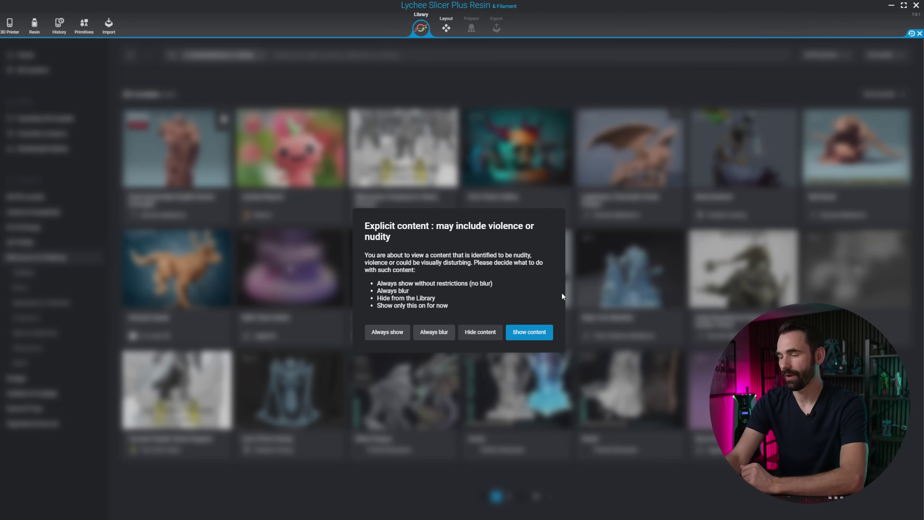
left_click(649, 243)
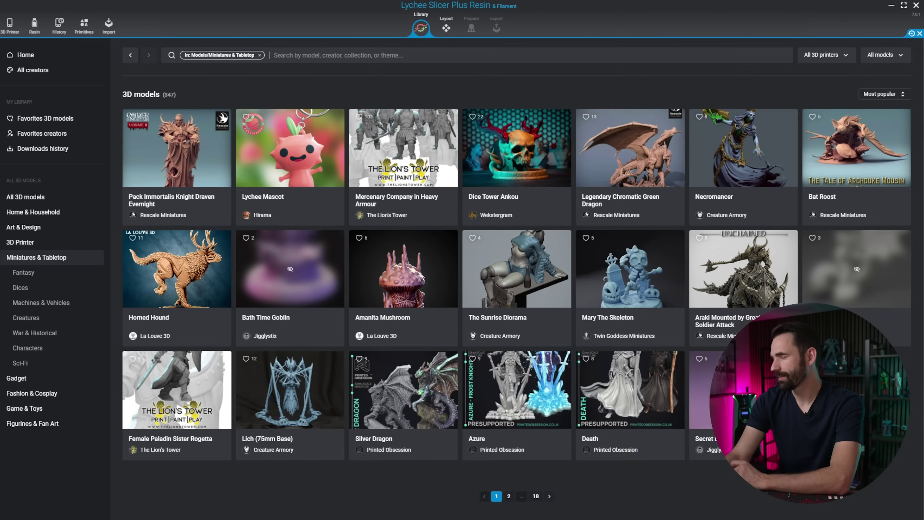
left_click(536, 496)
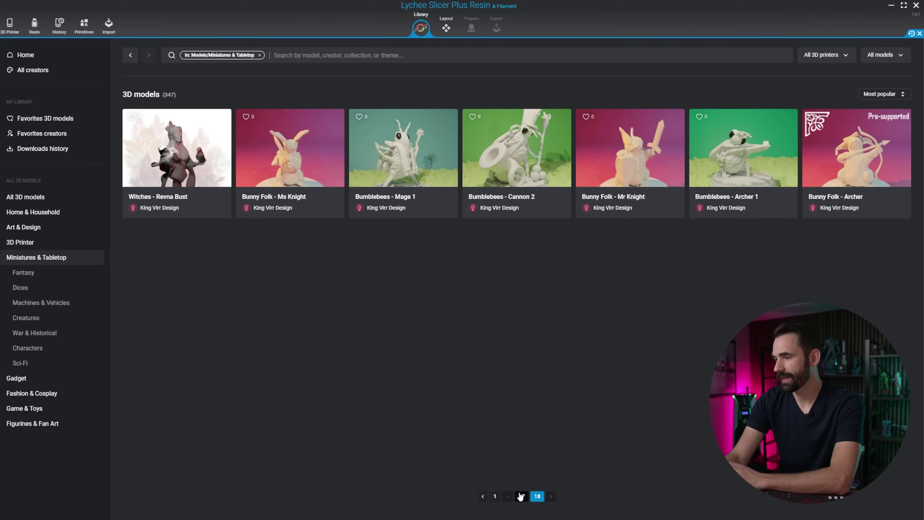
Show All 3D models filtered to Resin printers and Presupported models, 496 results.
left_click(521, 496)
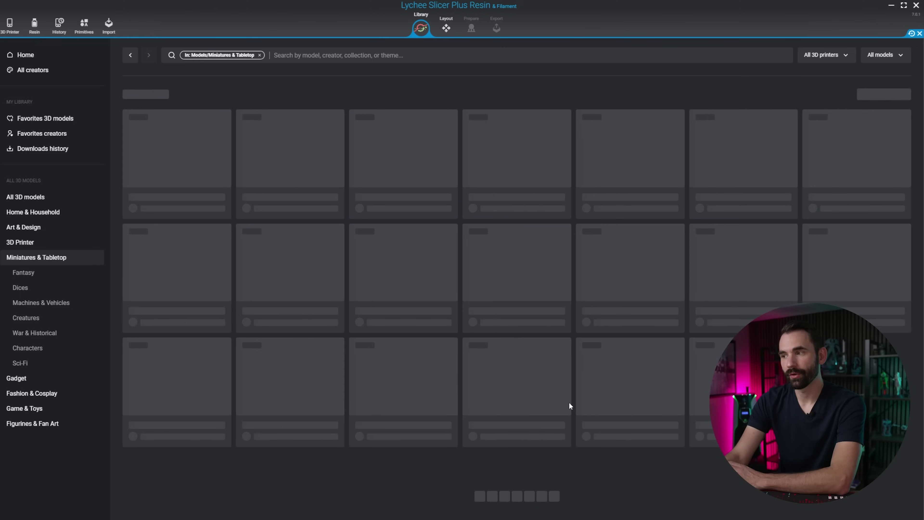
left_click(34, 198)
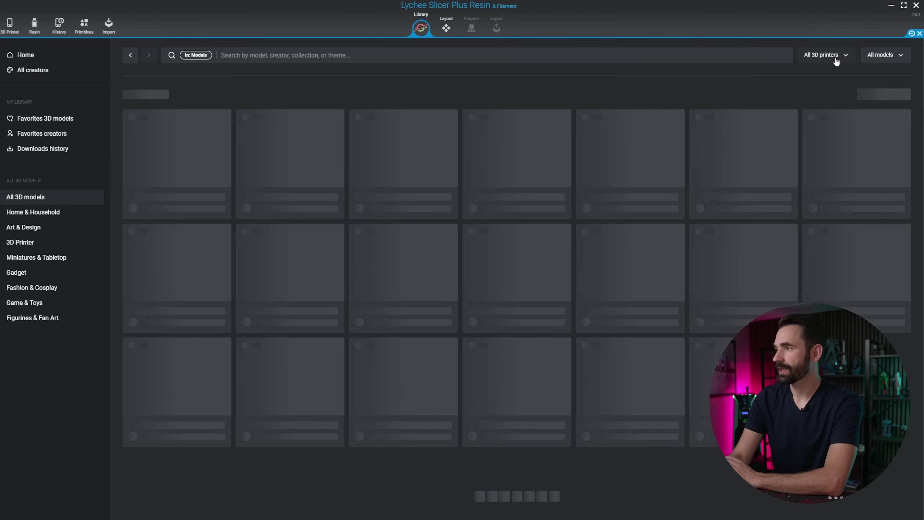
left_click(824, 56)
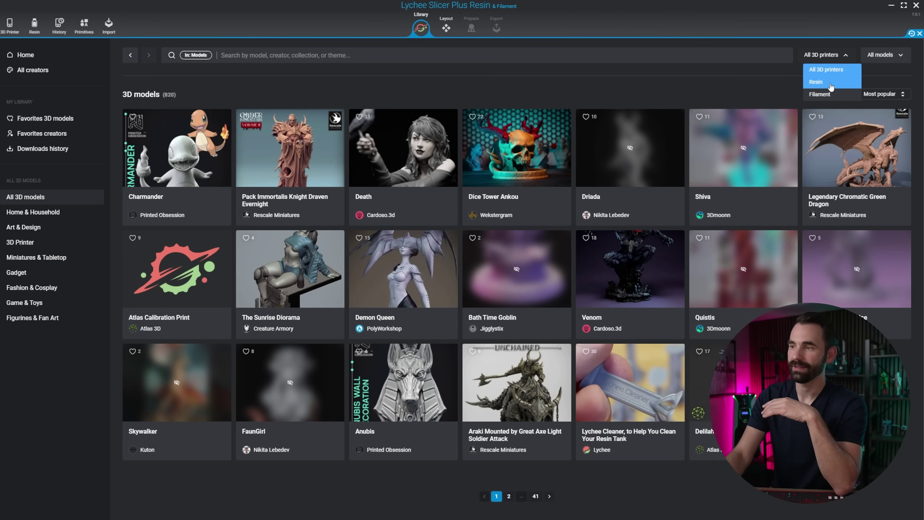
left_click(895, 58)
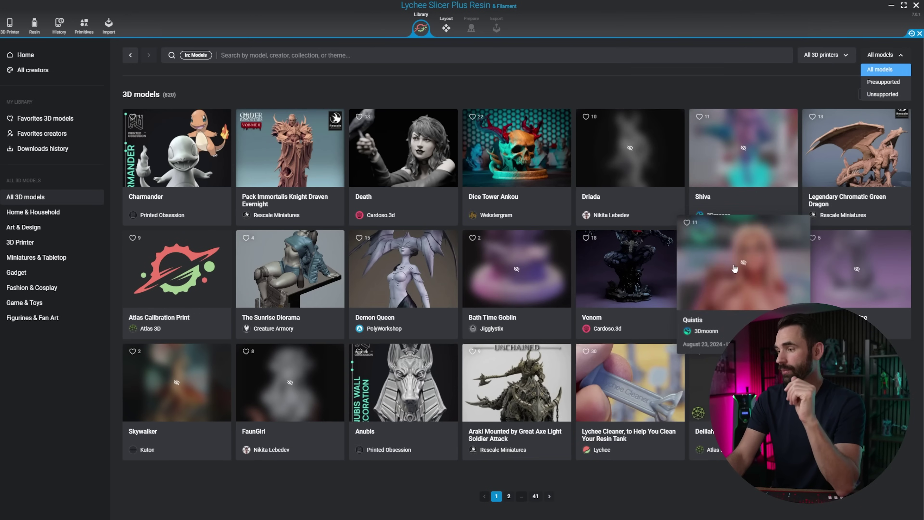
left_click(882, 82)
left_click(806, 56)
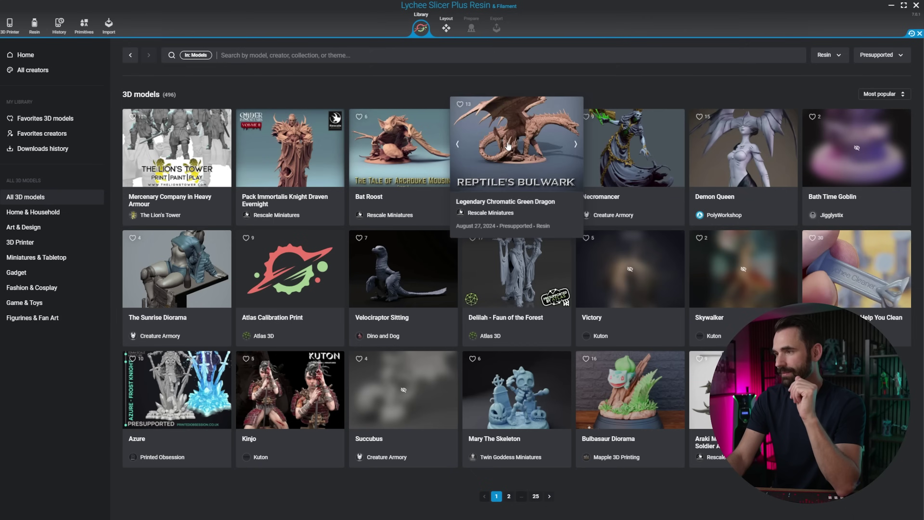
Open the Legendary Chromatic Green Dragon and tick 'GreenChromaticDragon Split Parts with Thicker Supports'.
left_click(516, 157)
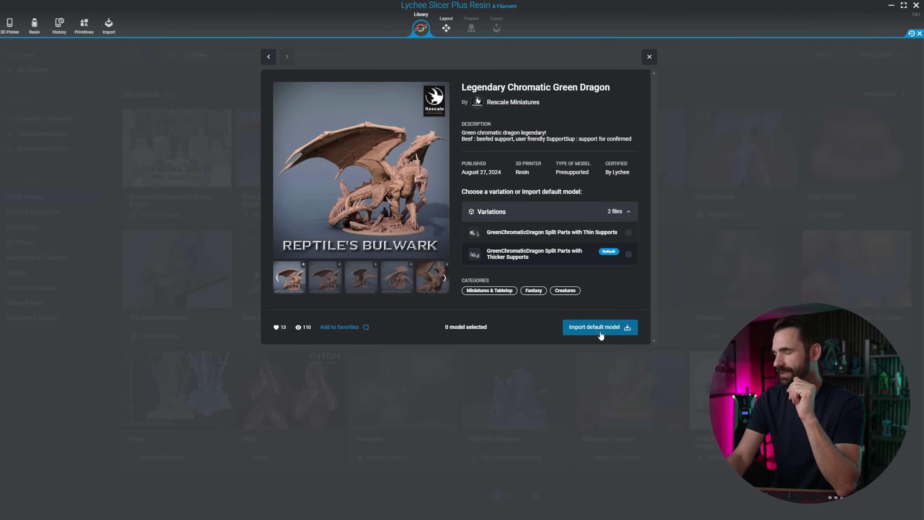
left_click(566, 255)
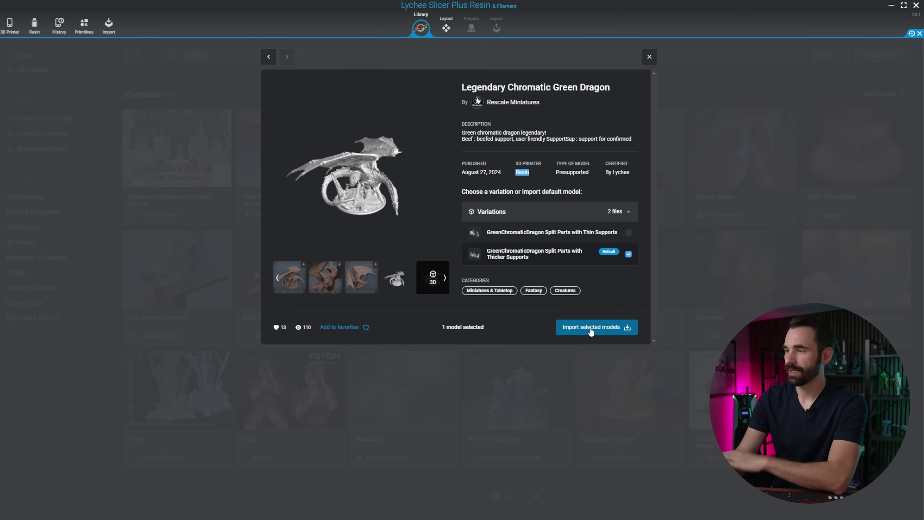
Import the selected dragon variation, placing its 12 presupported parts on the build plate.
left_click(592, 327)
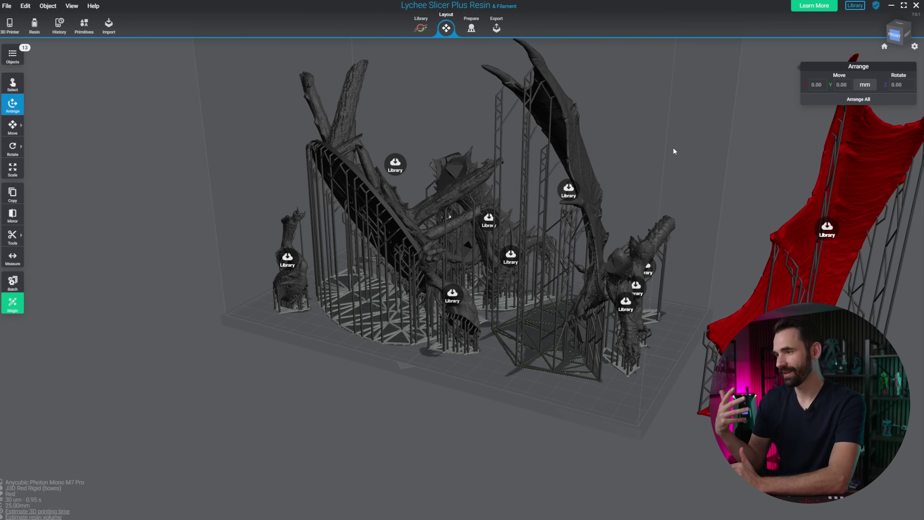
right_click_drag(672, 147, 733, 308)
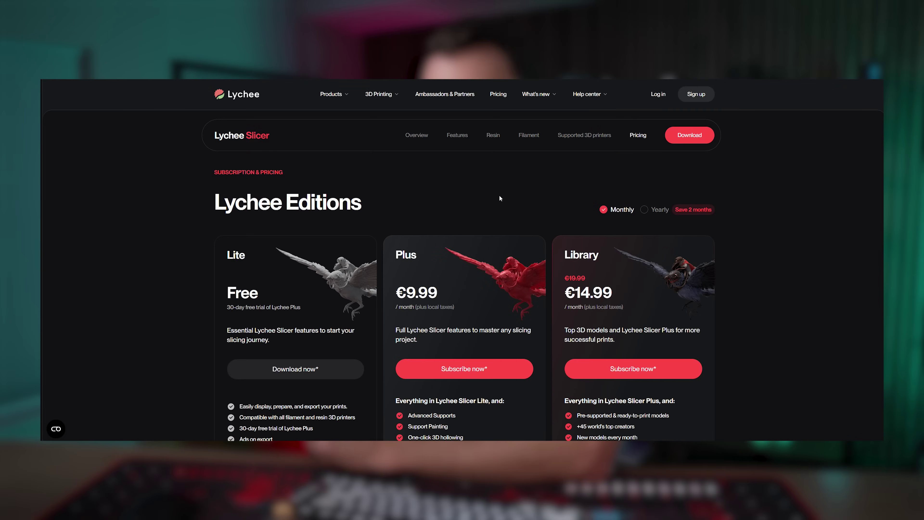
scroll(499, 196, "down", 2)
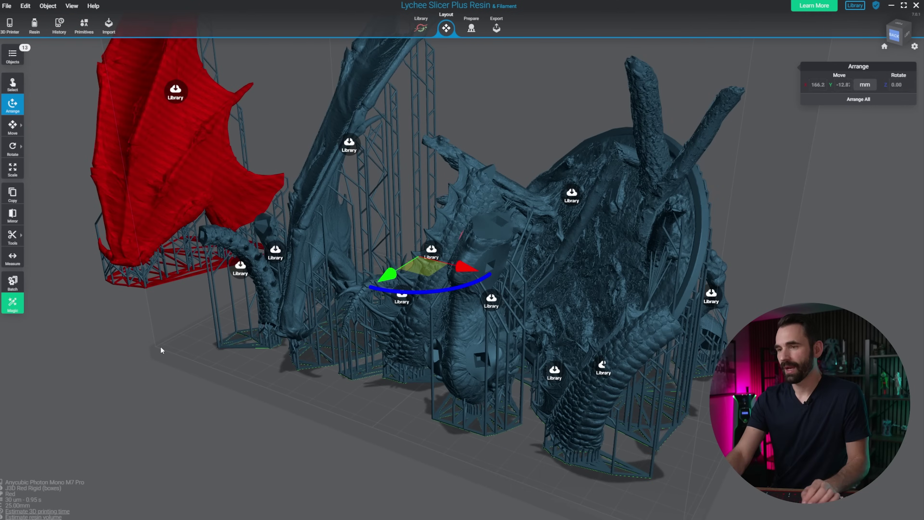
Delete the red wing piece and download the high-resolution version of a locked dragon part.
left_click(154, 201)
key("Delete")
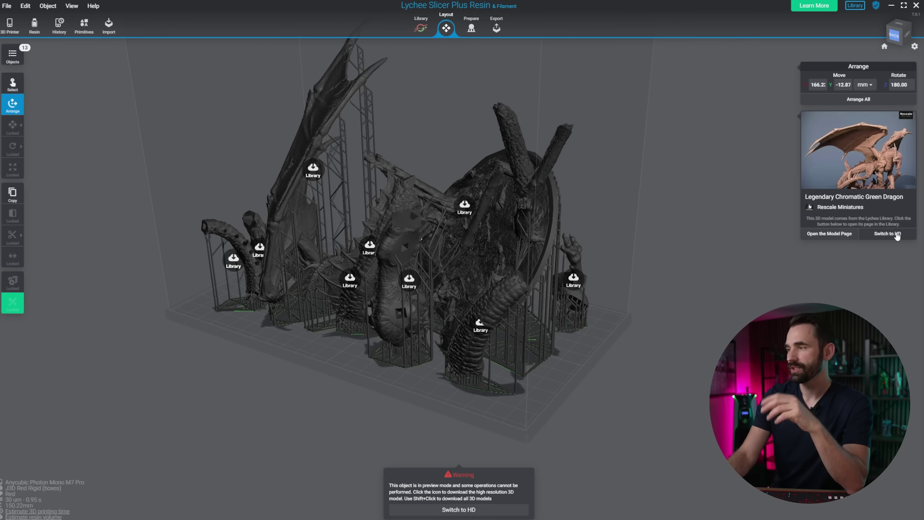
mouse_move(468, 208)
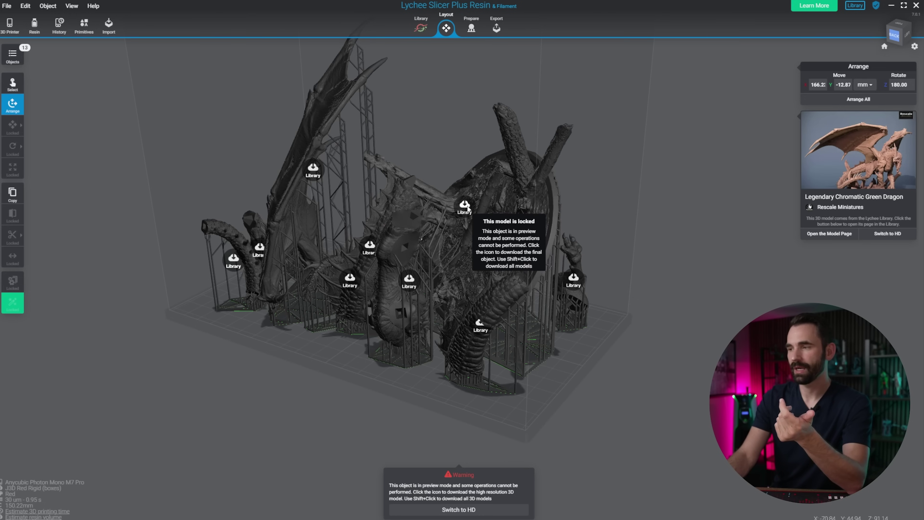
right_click_drag(467, 209, 391, 304)
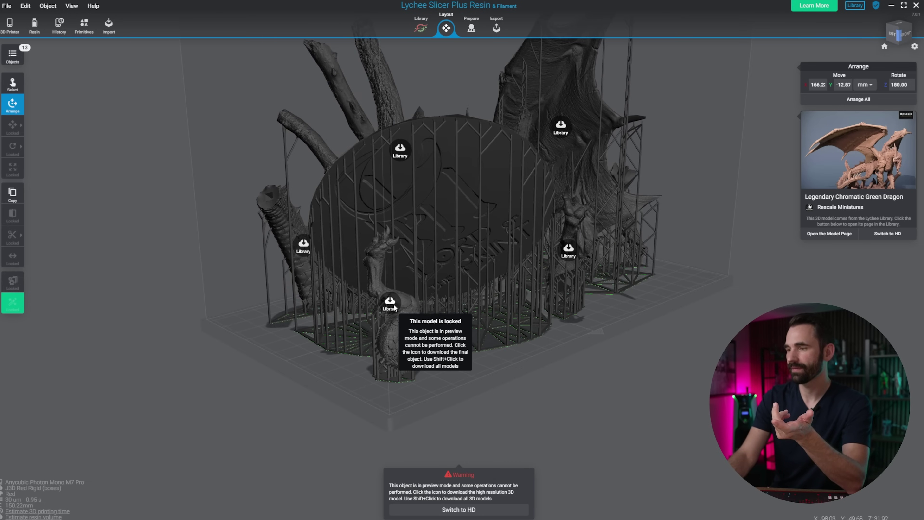
left_click(390, 302)
Bring up the Export step showing slice export settings and the 10h 20min 27s print estimate.
scroll(467, 366, "up", 6)
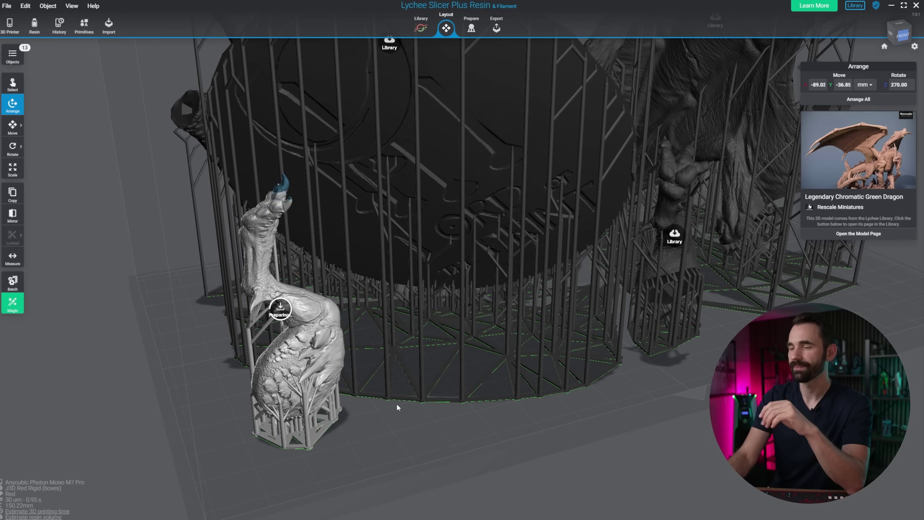
scroll(396, 404, "up", 8)
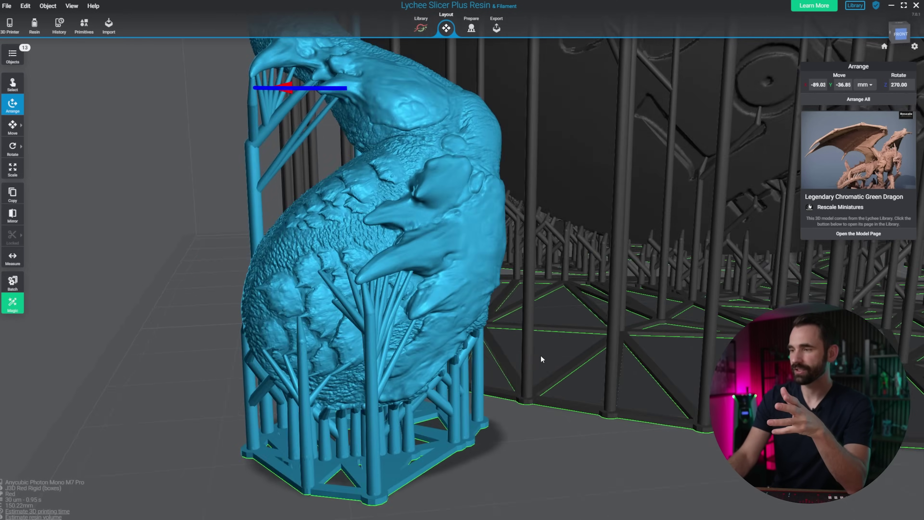
scroll(541, 355, "down", 4)
left_click(496, 28)
scroll(305, 310, "down", 6)
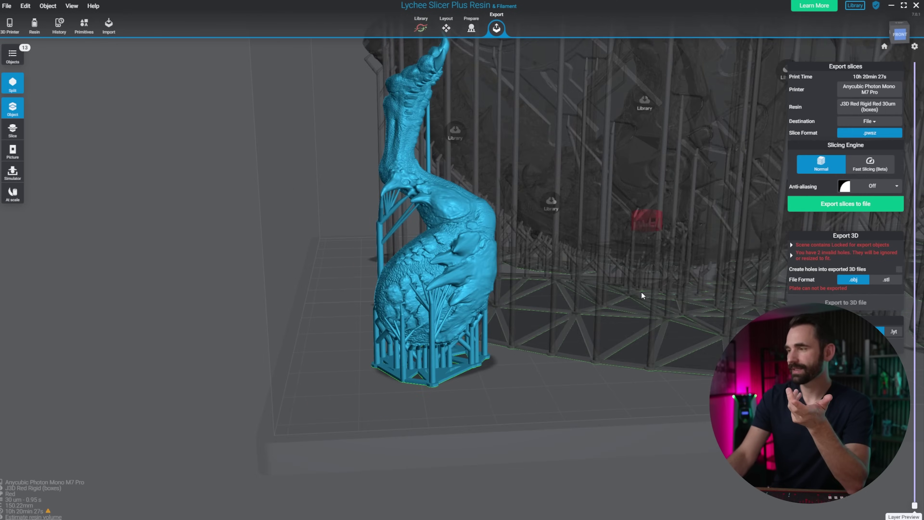
Choose Fast Slicing (Beta) with Smooth Surfaces anti-aliasing, 2 px radius and 0% grey offset.
right_click_drag(305, 310, 742, 238)
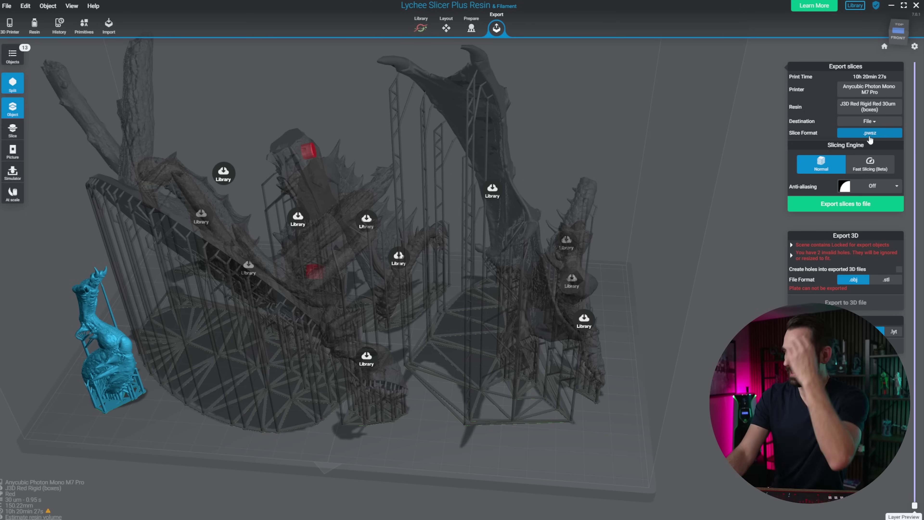
left_click(870, 164)
left_click(872, 185)
left_click(884, 210)
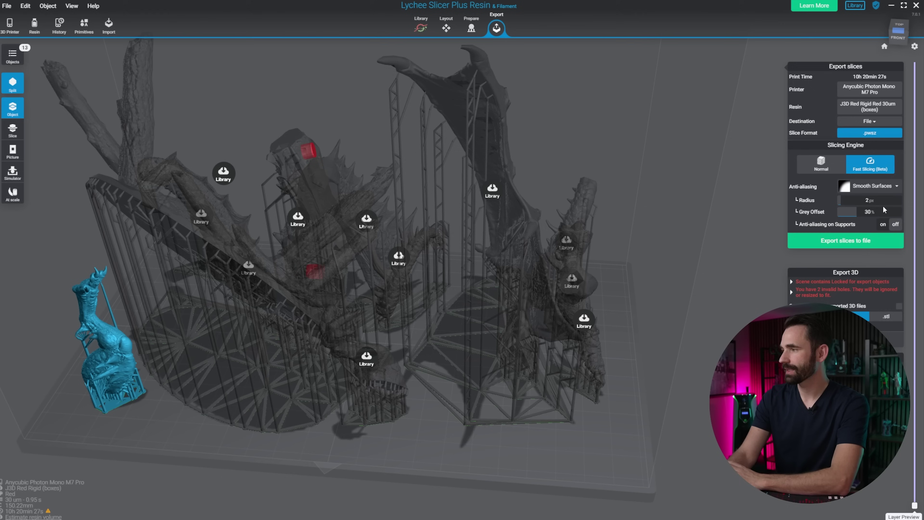
left_click_drag(859, 212, 839, 212)
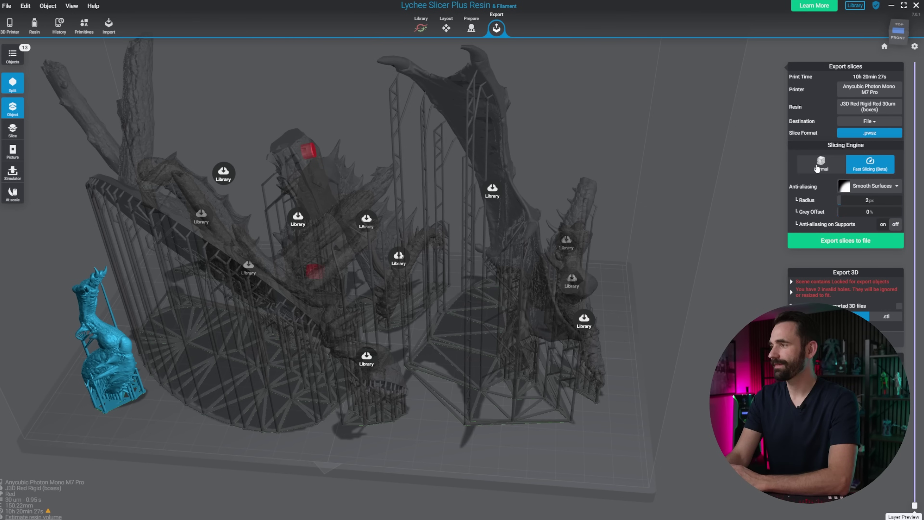
Try the Normal engine with High Definition Antialiasing, then return to Fast Slicing (Beta).
left_click(817, 168)
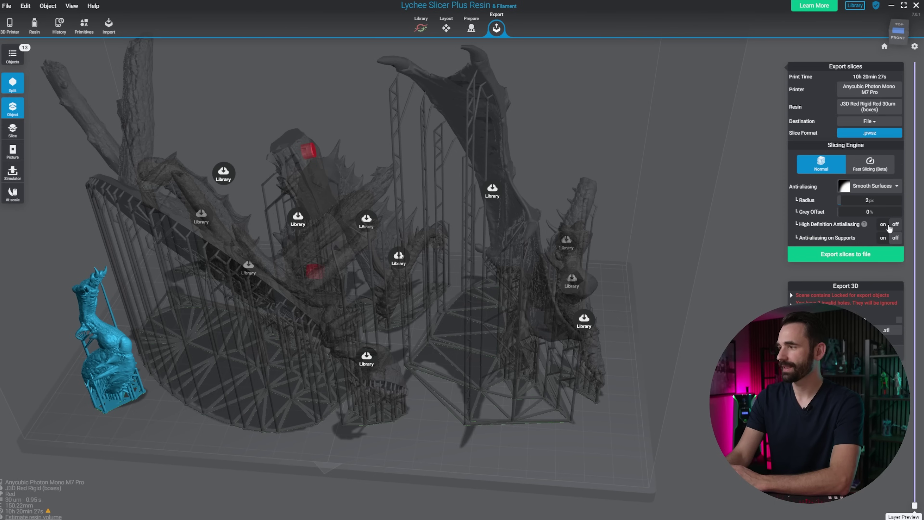
left_click(883, 224)
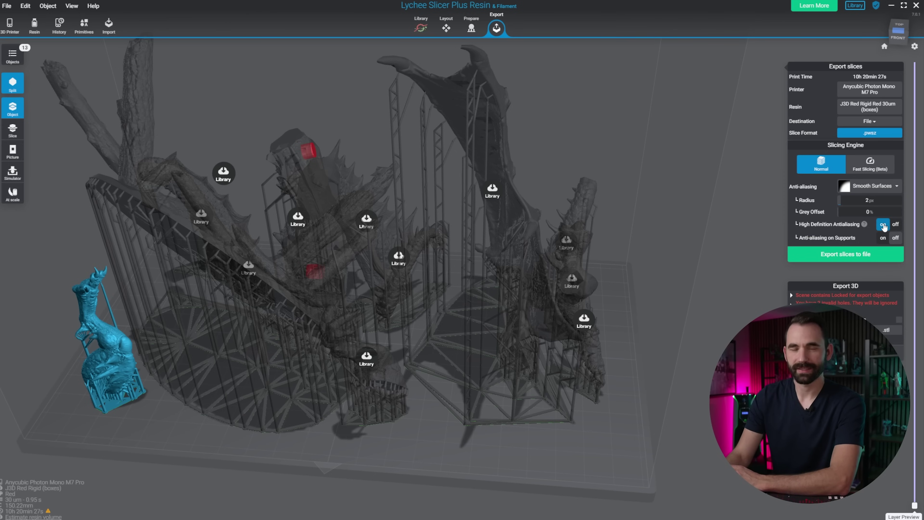
left_click(871, 166)
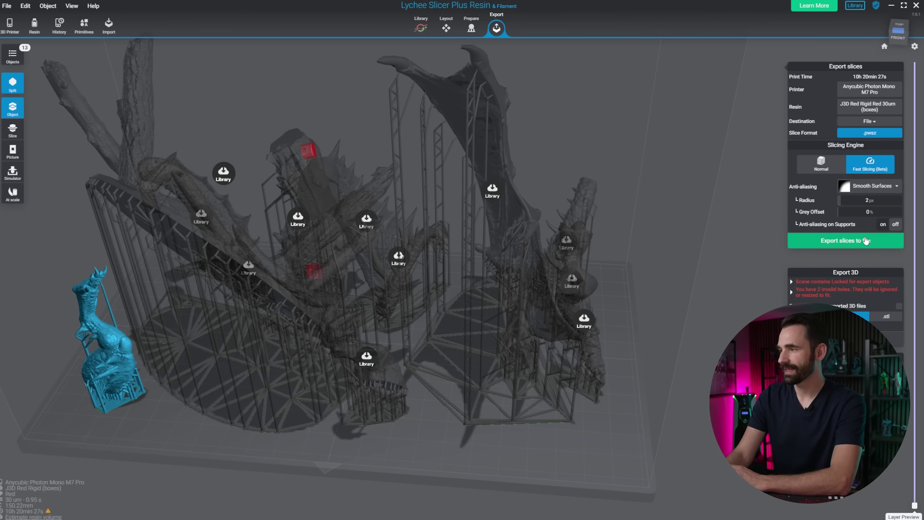